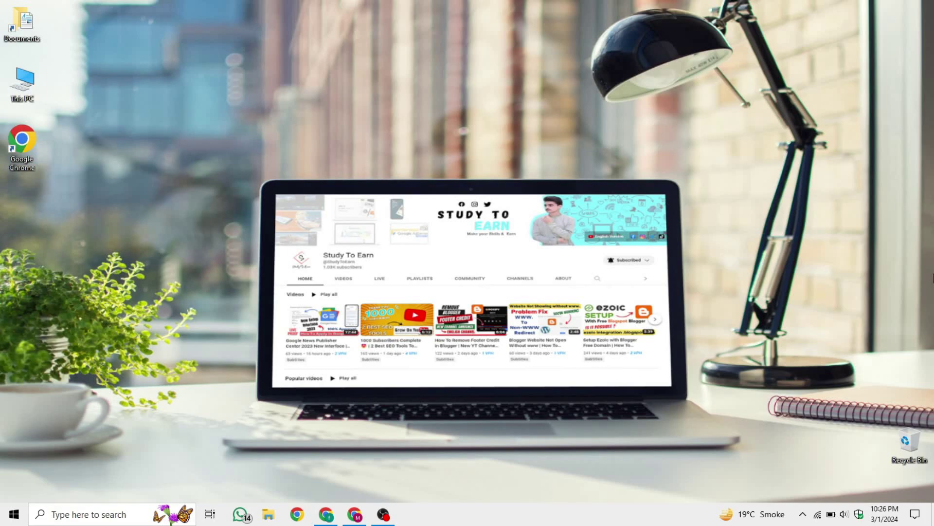
# Bring up the Ezoic setup page for sonytv.online, checking the Sites list and hiding the other browser window
pyautogui.click(326, 514)
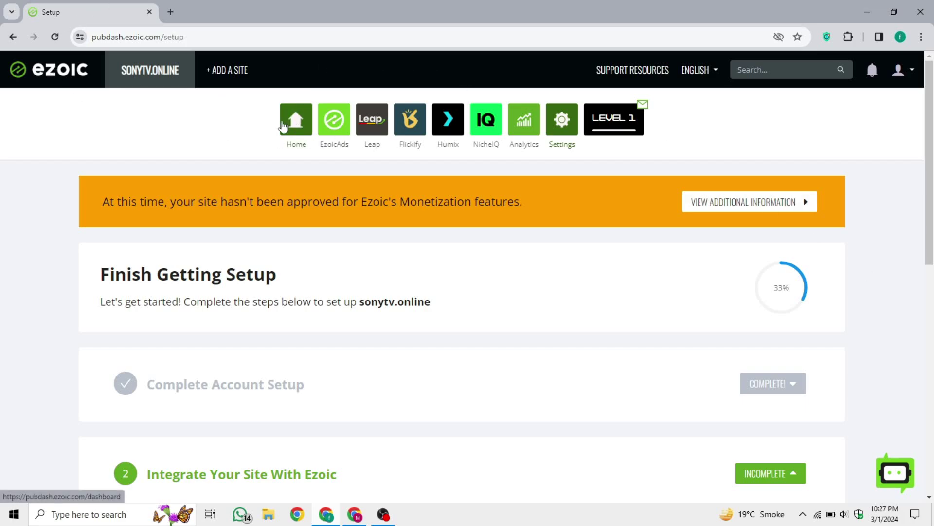
pyautogui.click(170, 87)
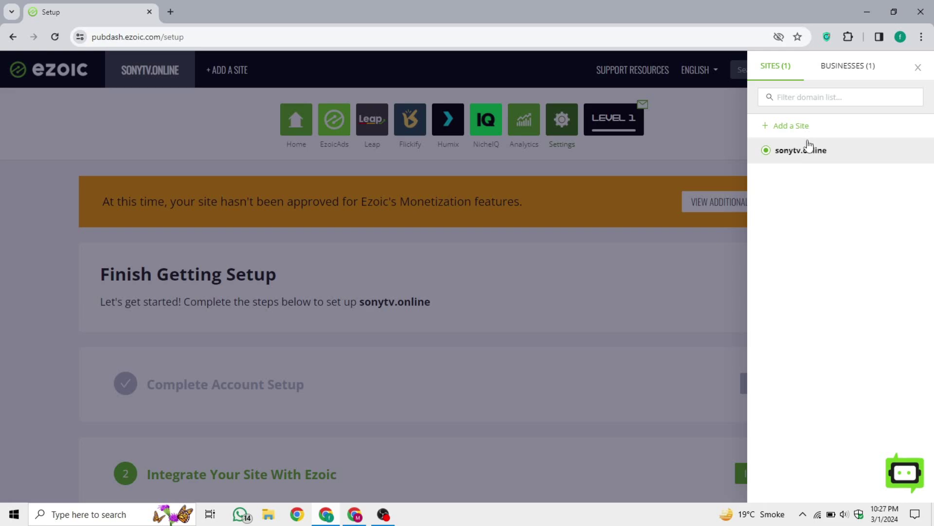
pyautogui.click(808, 146)
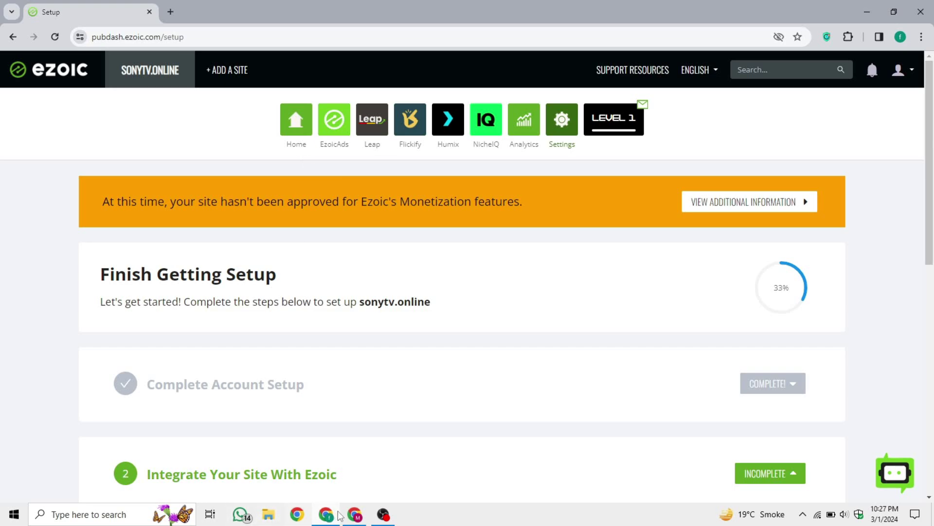
pyautogui.click(354, 515)
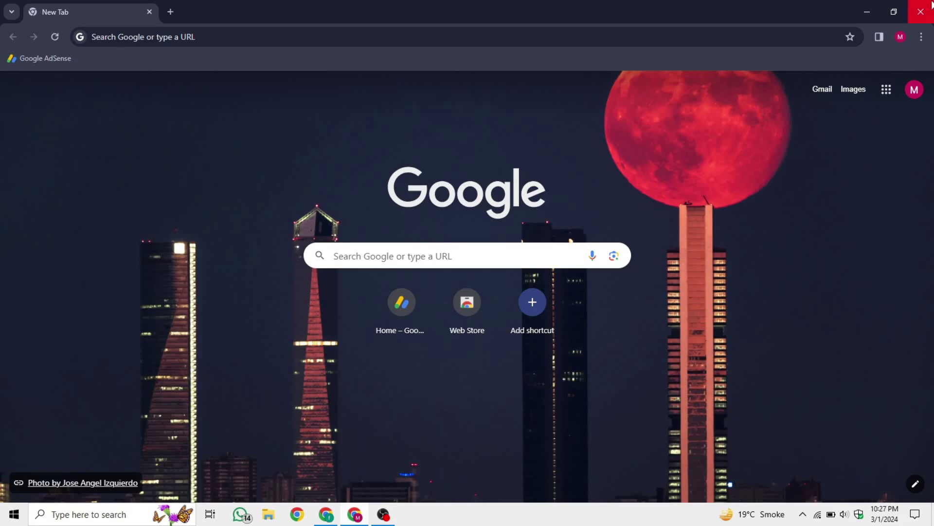
pyautogui.click(867, 11)
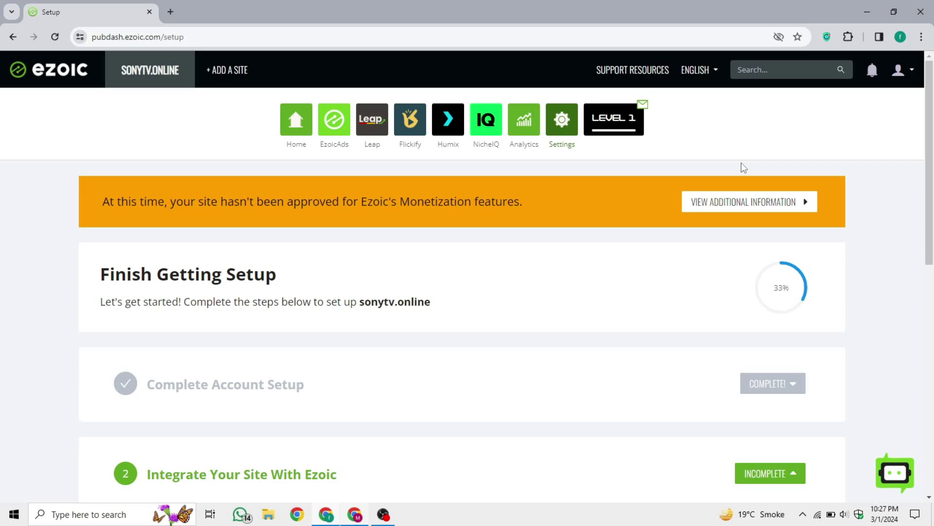
# Open Ezoic Account Details from the user menu and review the LOGIN section
pyautogui.click(890, 61)
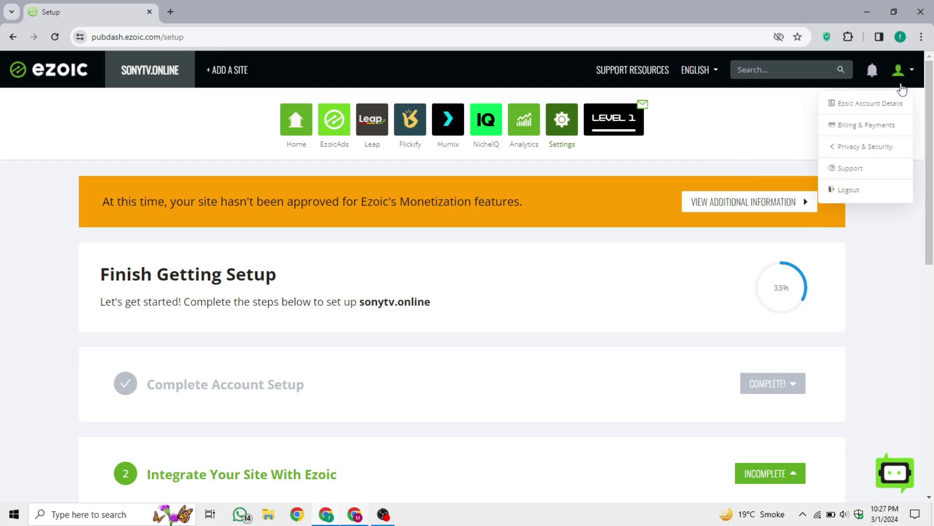
pyautogui.click(883, 115)
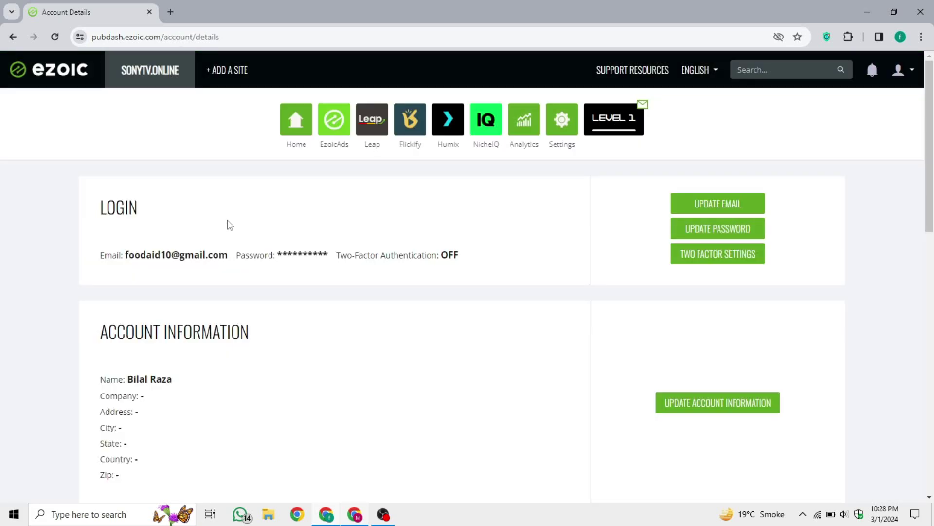
pyautogui.moveTo(96, 209); pyautogui.dragTo(165, 229)
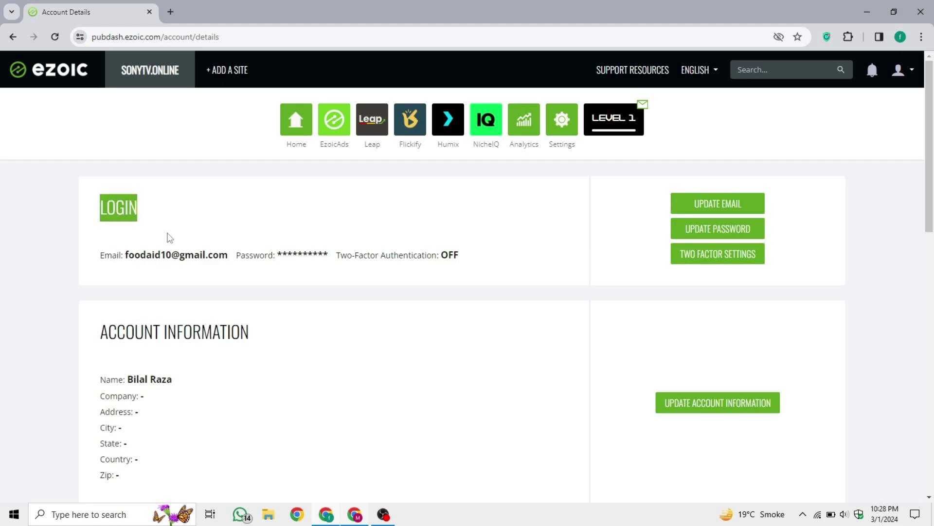
pyautogui.click(153, 241)
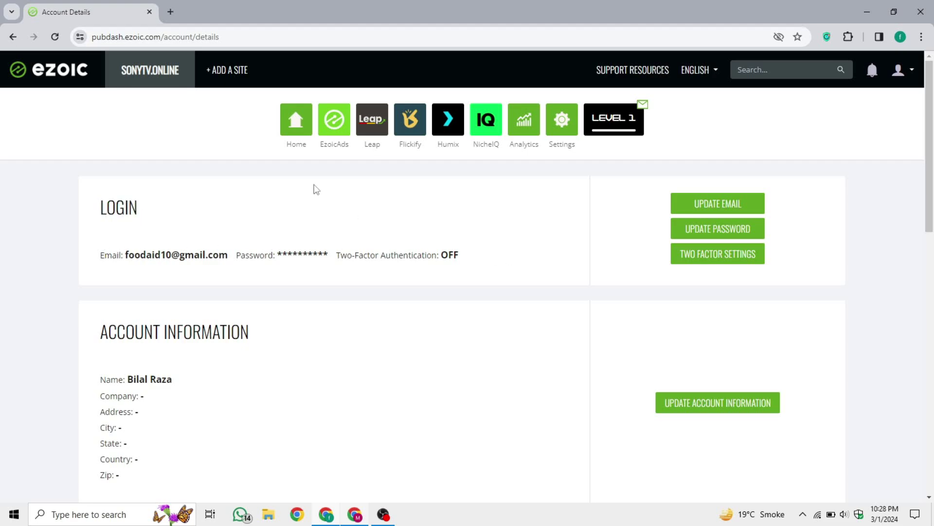
pyautogui.scroll(-10, 451, 312)
pyautogui.scroll(10, 452, 312)
# Open Update Email and clear the old login email from the field
pyautogui.click(706, 204)
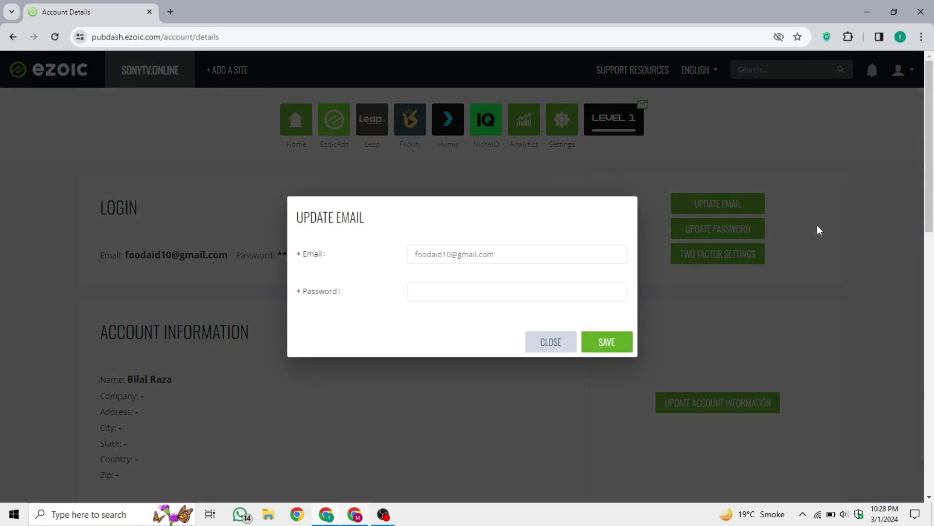
pyautogui.click(511, 255)
pyautogui.moveTo(511, 255); pyautogui.dragTo(410, 248)
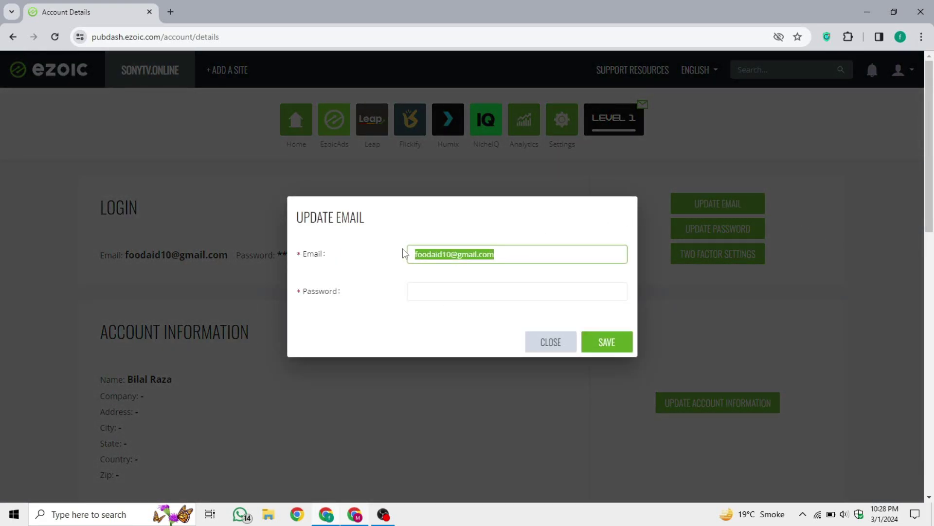
pyautogui.click(511, 261)
pyautogui.moveTo(511, 261); pyautogui.dragTo(328, 261)
pyautogui.press('BackSpace')
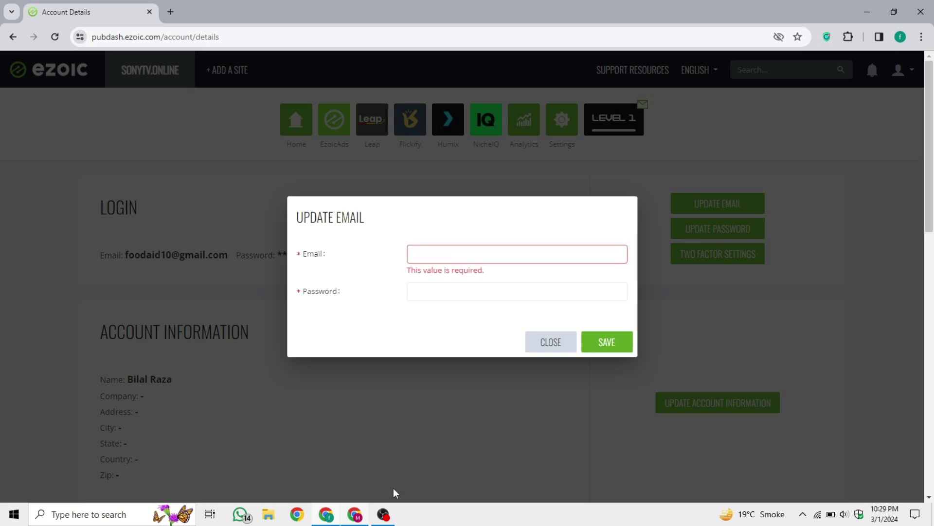
# Copy the new Gmail address from the Google account panel and paste it into the email field
pyautogui.click(357, 514)
pyautogui.click(913, 93)
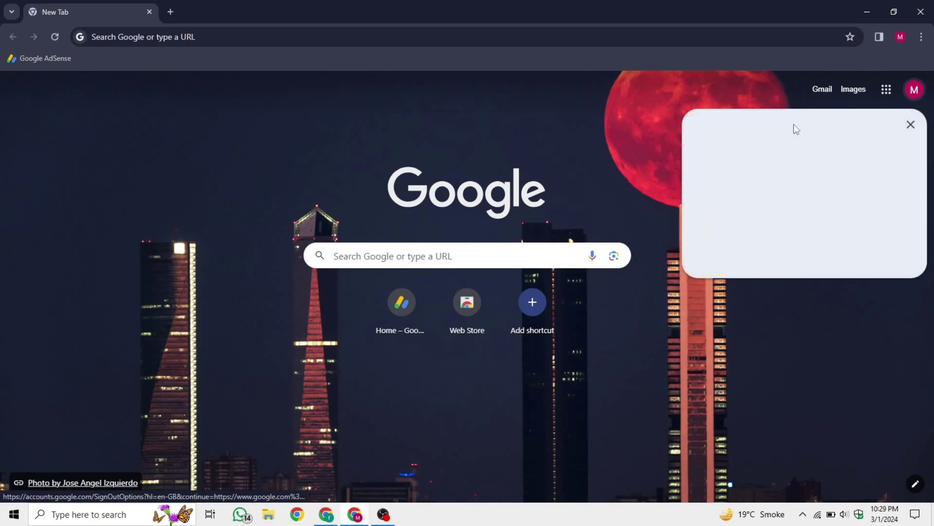
pyautogui.tripleClick(805, 126)
pyautogui.hotkey('ctrl', 'c')
pyautogui.click(570, 200)
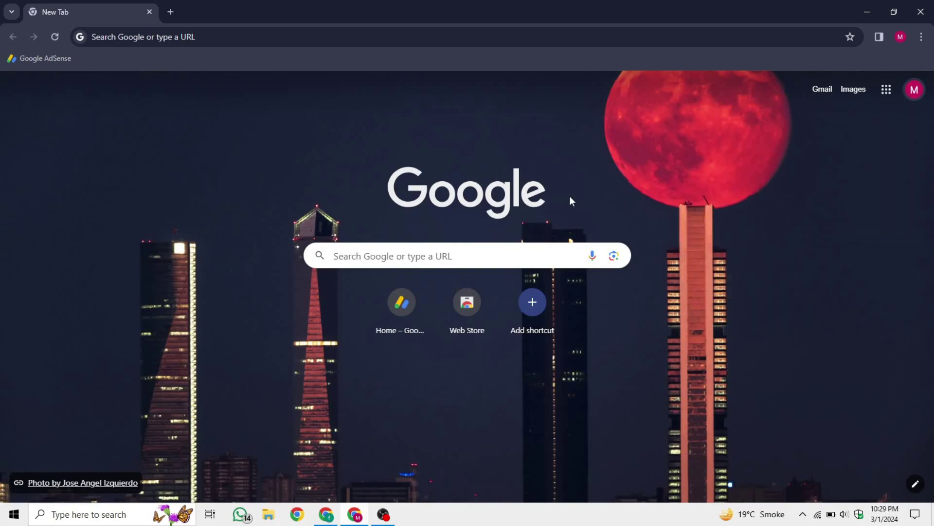
pyautogui.click(326, 514)
pyautogui.hotkey('ctrl', 'v')
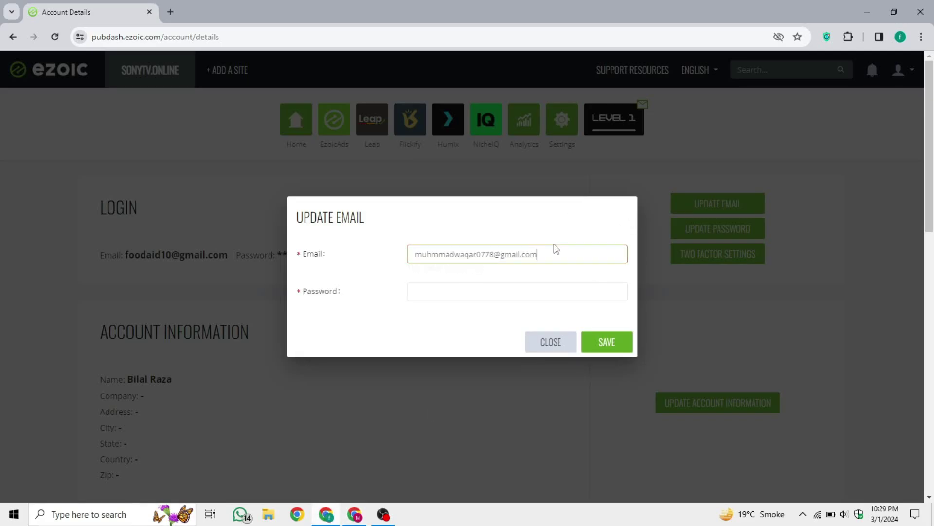
# Enter the account password, save, and close the form after the incorrect-password error
pyautogui.click(471, 291)
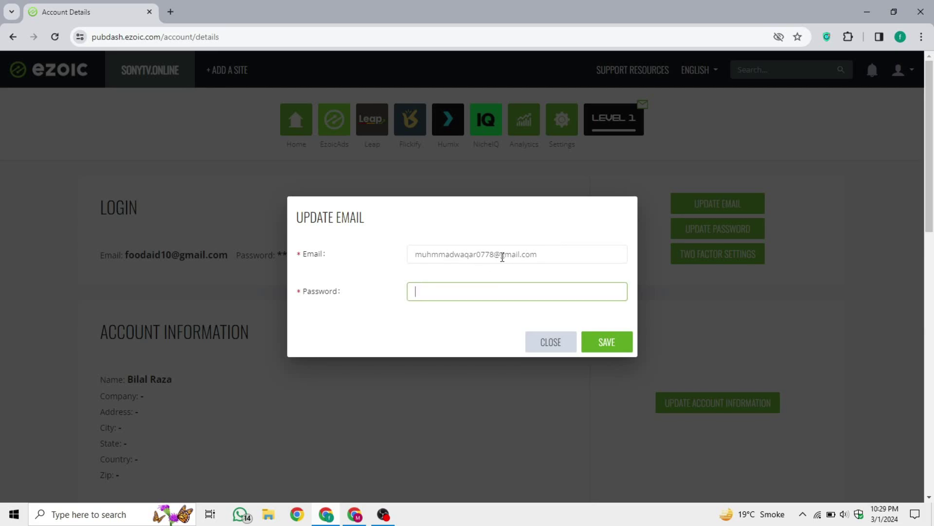
pyautogui.write('abcdefghi')
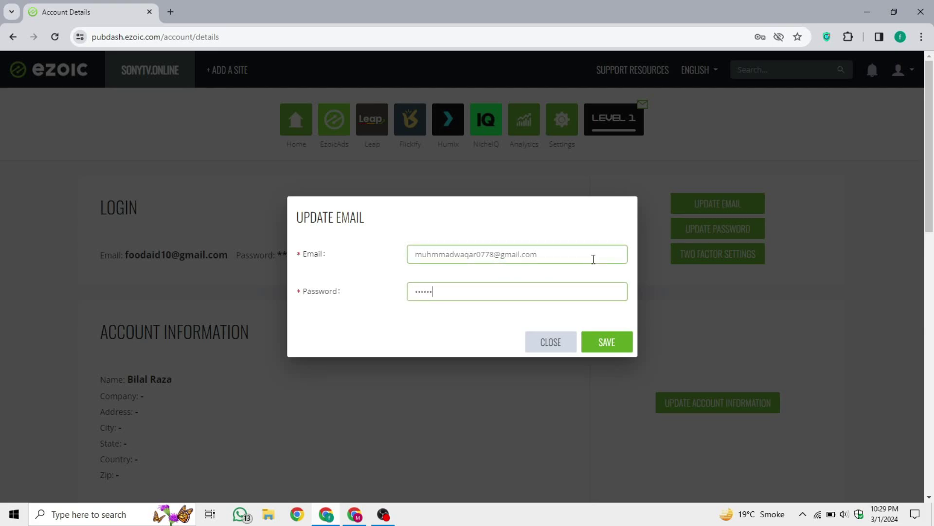
pyautogui.click(603, 343)
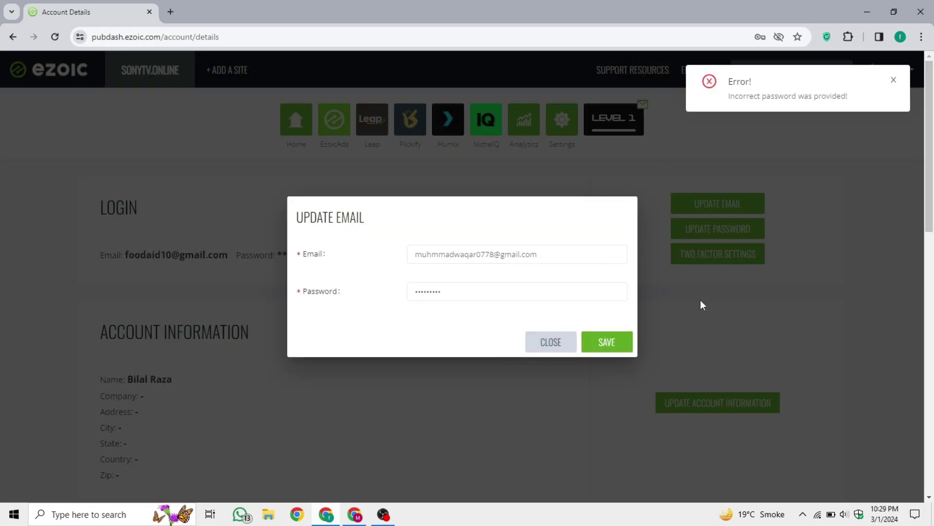
pyautogui.click(547, 341)
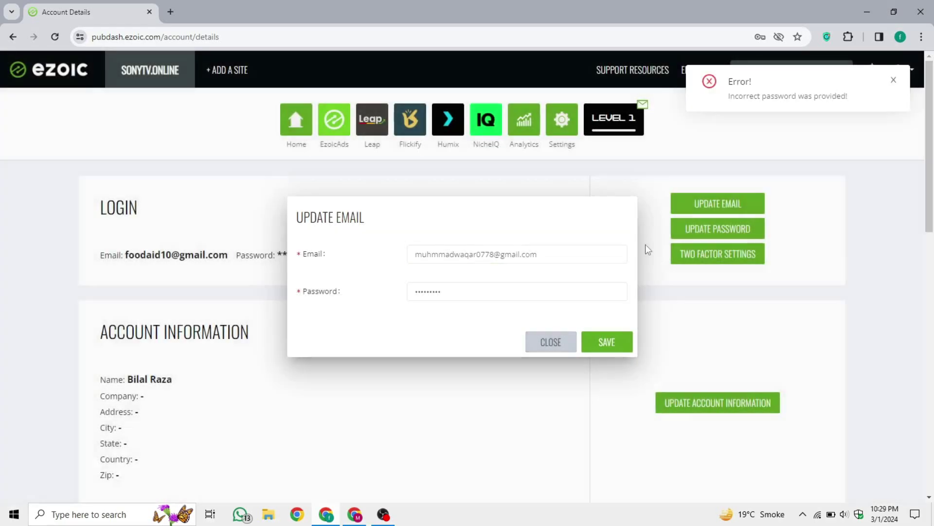
# Dismiss the incorrect-password error and log out of Ezoic
pyautogui.click(893, 81)
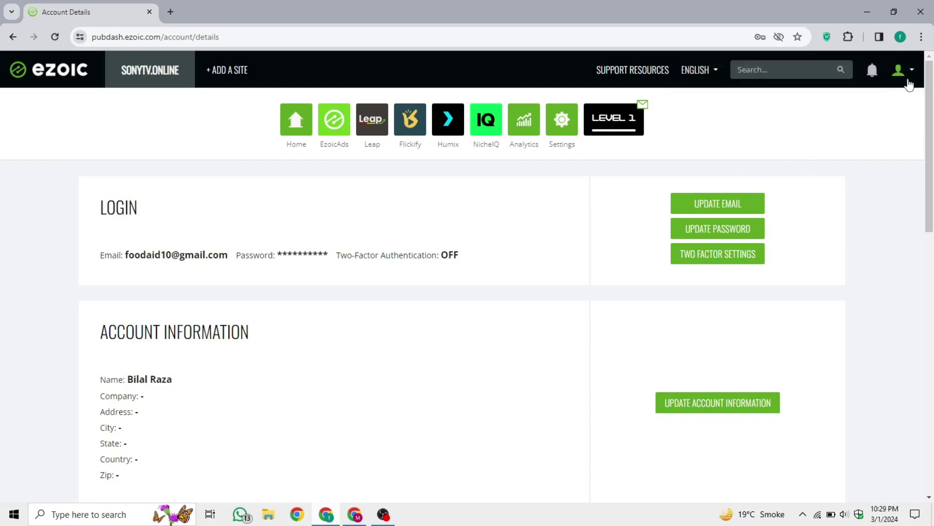
pyautogui.click(906, 81)
pyautogui.click(847, 191)
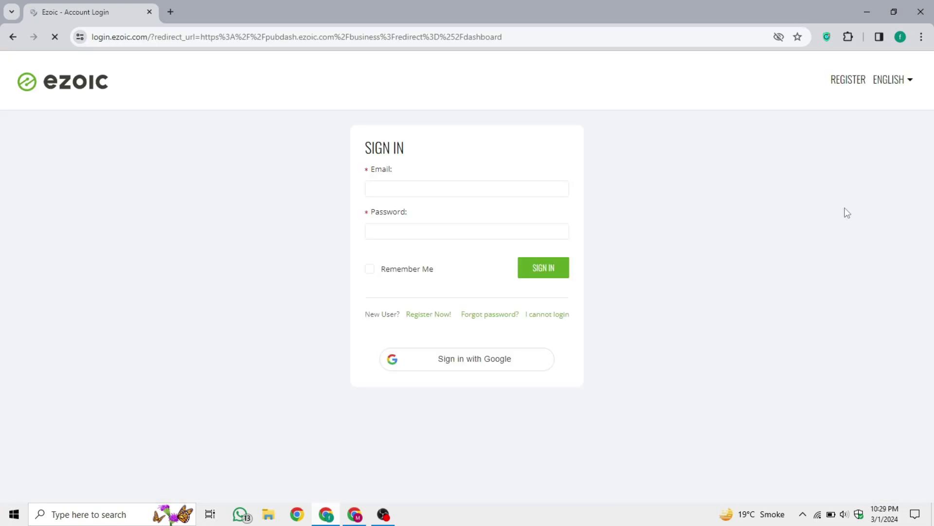
# Request a password reset for the saved account email, then open a new tab for the inbox
pyautogui.click(479, 189)
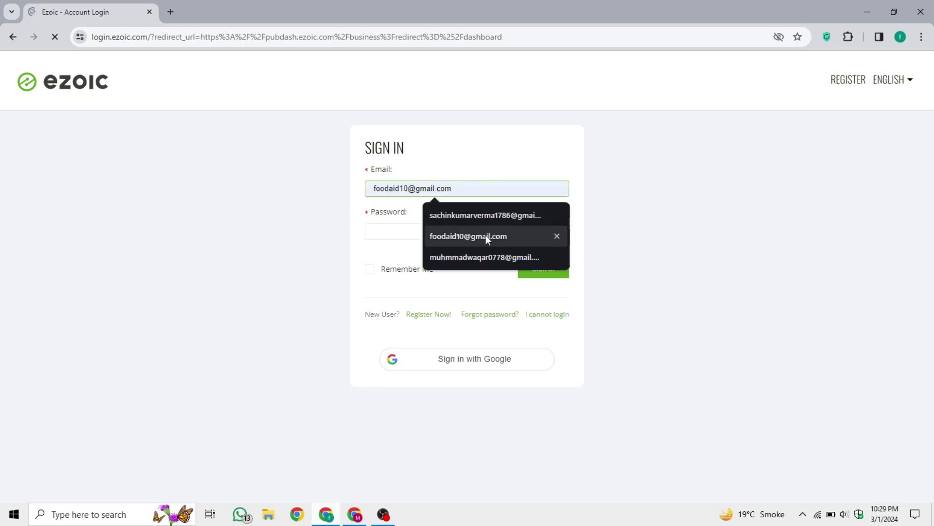
pyautogui.click(485, 236)
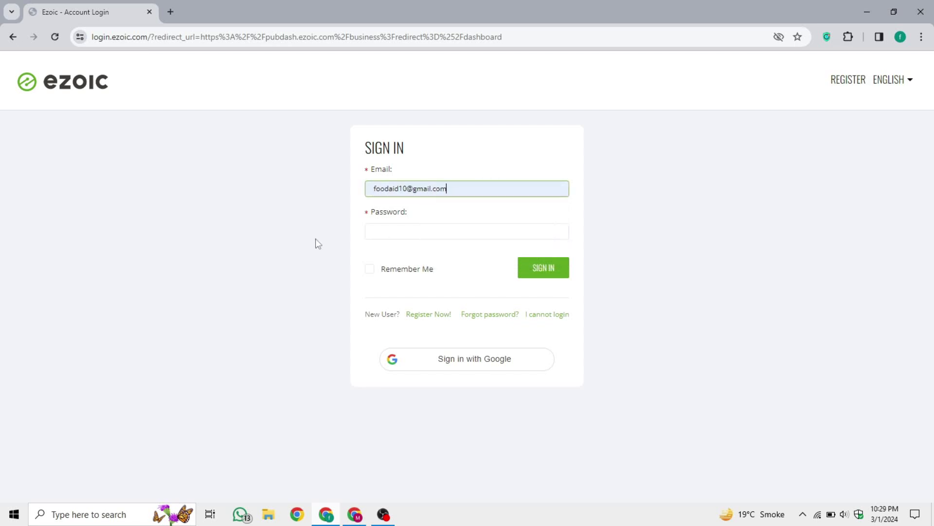
pyautogui.click(495, 315)
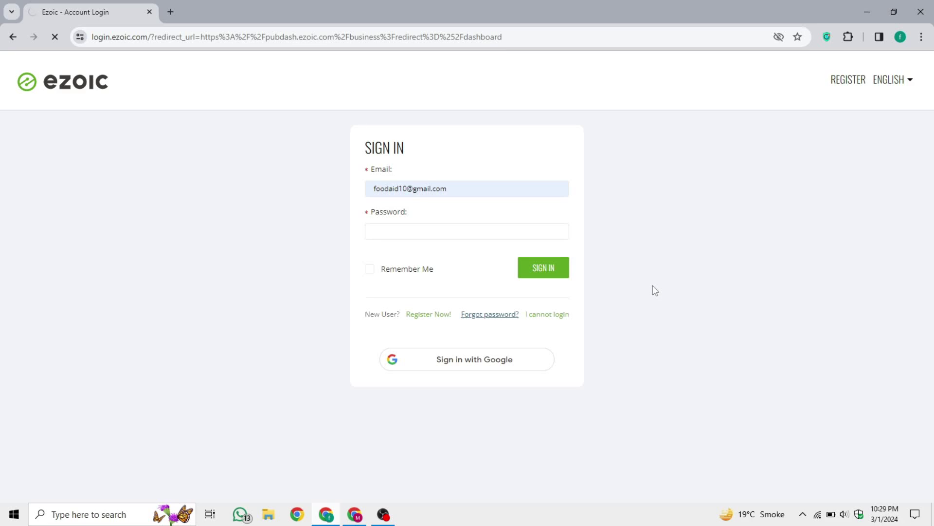
pyautogui.click(394, 188)
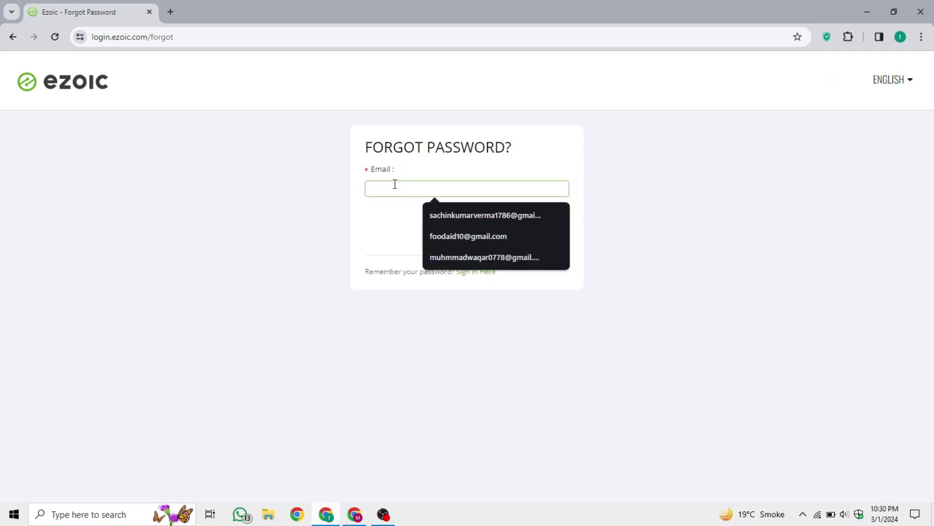
pyautogui.click(467, 236)
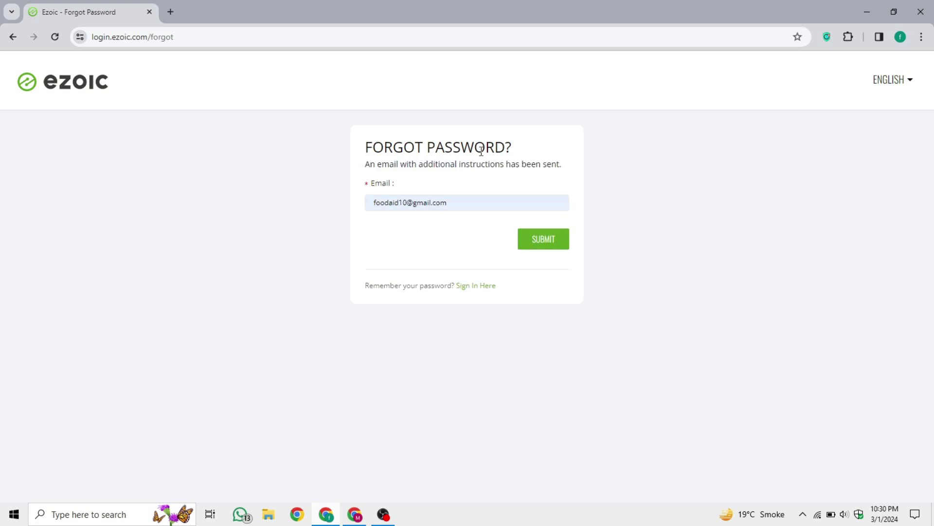
pyautogui.click(170, 12)
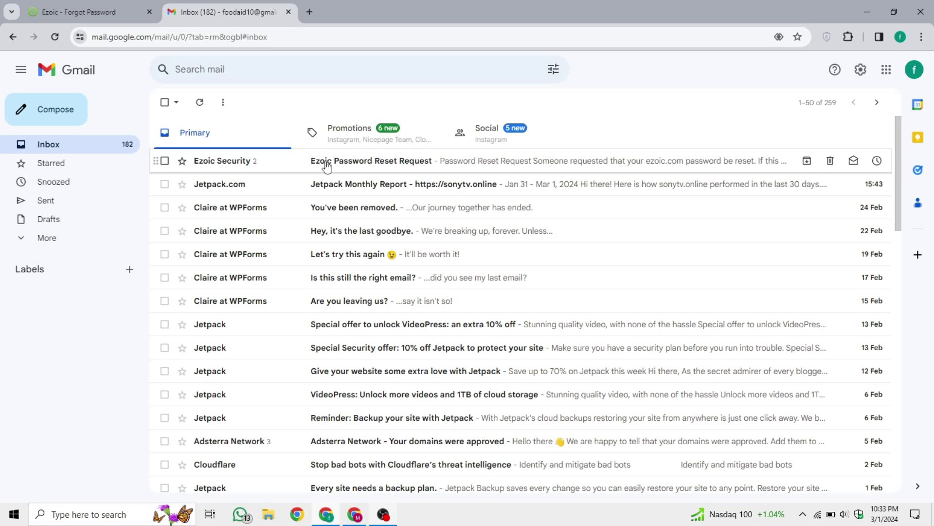
# Open the Ezoic Password Reset Request email and follow its reset link
pyautogui.click(326, 166)
pyautogui.scroll(-1, 565, 246)
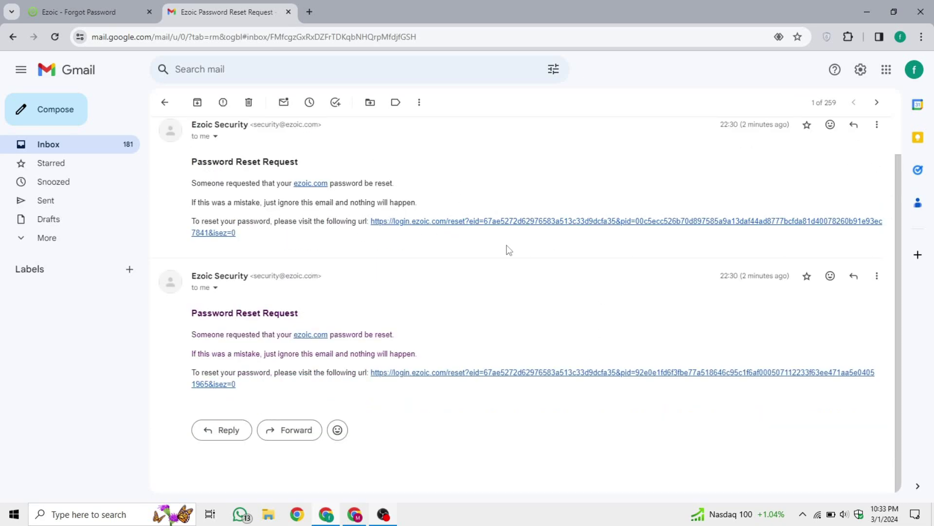
pyautogui.scroll(1, 498, 252)
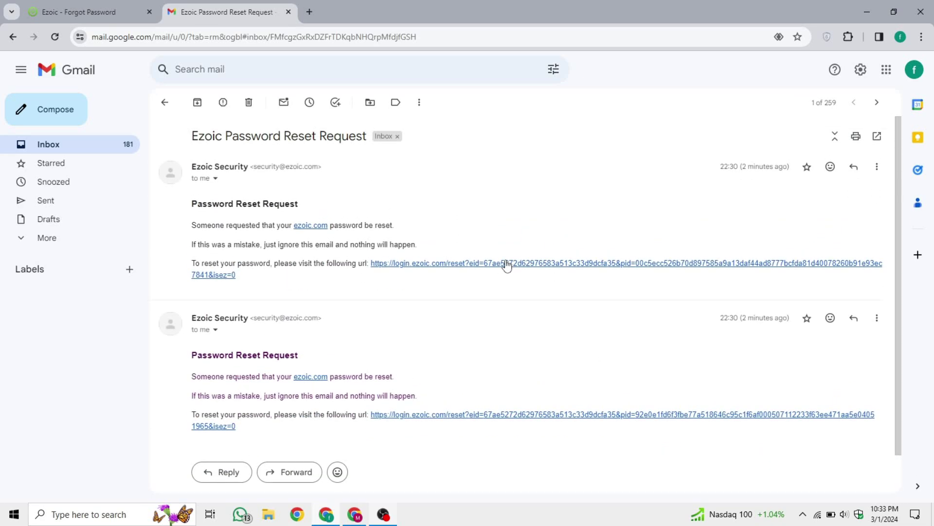
pyautogui.click(507, 264)
# Fill the reset form with the saved email and a new password in both fields, then submit
pyautogui.click(412, 189)
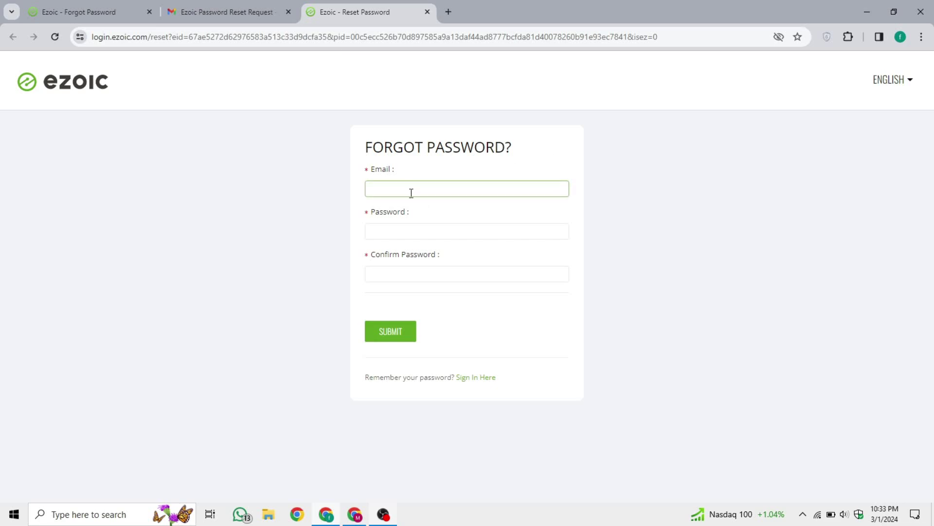
pyautogui.click(411, 190)
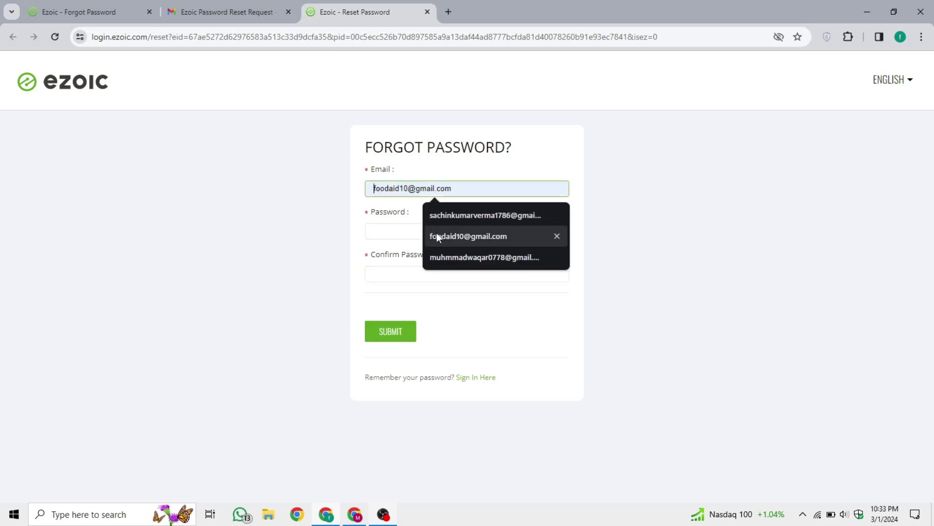
pyautogui.click(436, 235)
pyautogui.click(417, 231)
pyautogui.write('*********')
pyautogui.press('Tab')
pyautogui.write('*********')
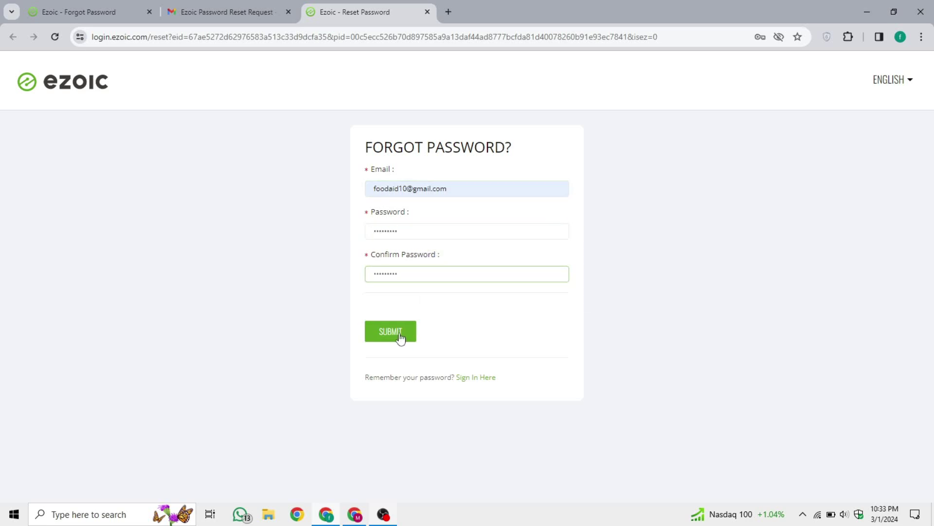
pyautogui.click(399, 335)
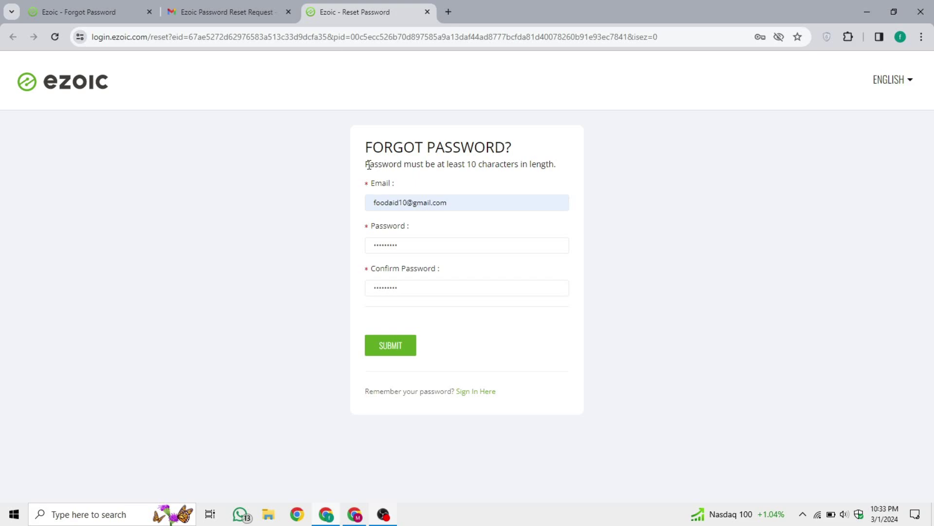
# Replace the too-short password with a browser-suggested strong password and resubmit the reset
pyautogui.moveTo(367, 165); pyautogui.dragTo(562, 172)
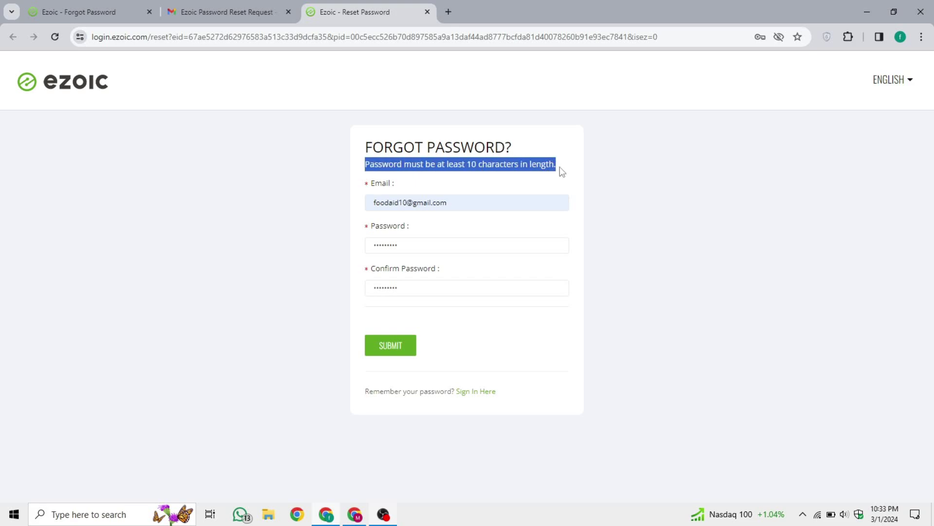
pyautogui.moveTo(412, 243); pyautogui.dragTo(342, 244)
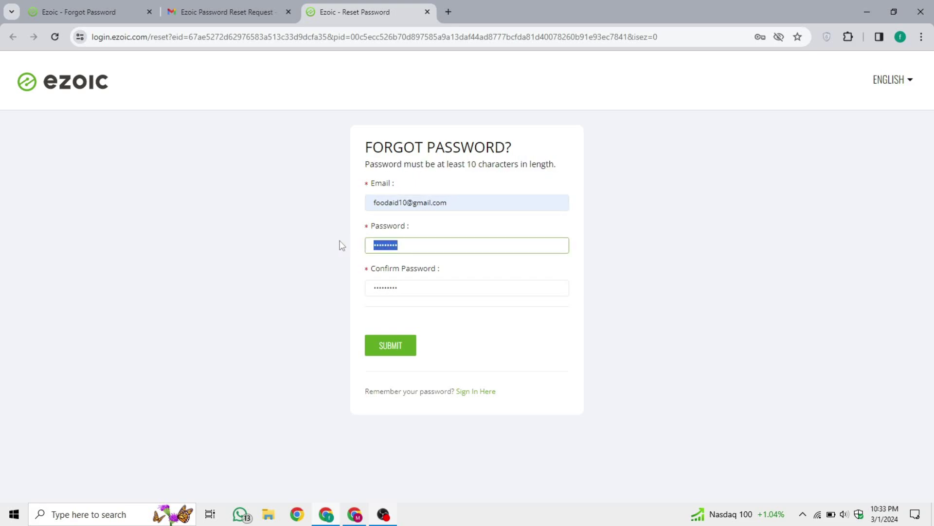
pyautogui.press('BackSpace')
pyautogui.click(527, 267)
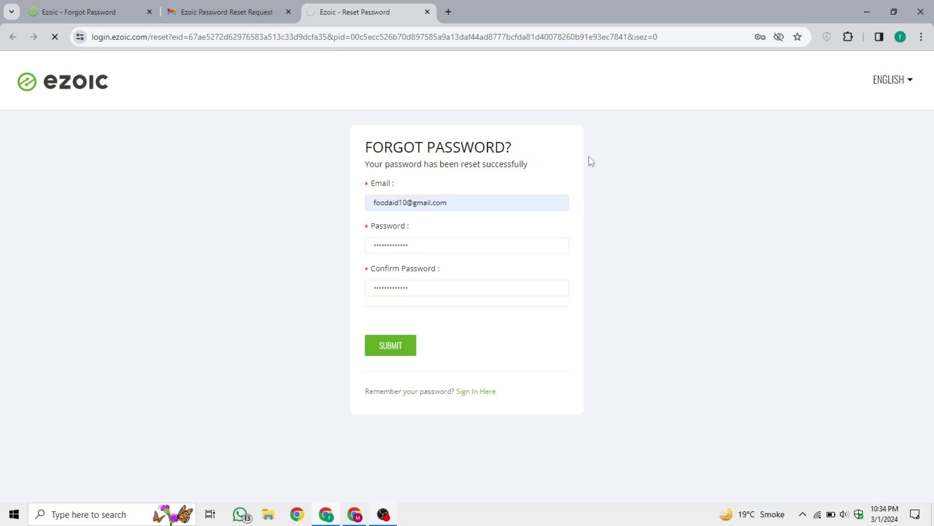
pyautogui.click(725, 213)
# Sign in with the saved login and new password, then open Ezoic Account Details
pyautogui.click(497, 196)
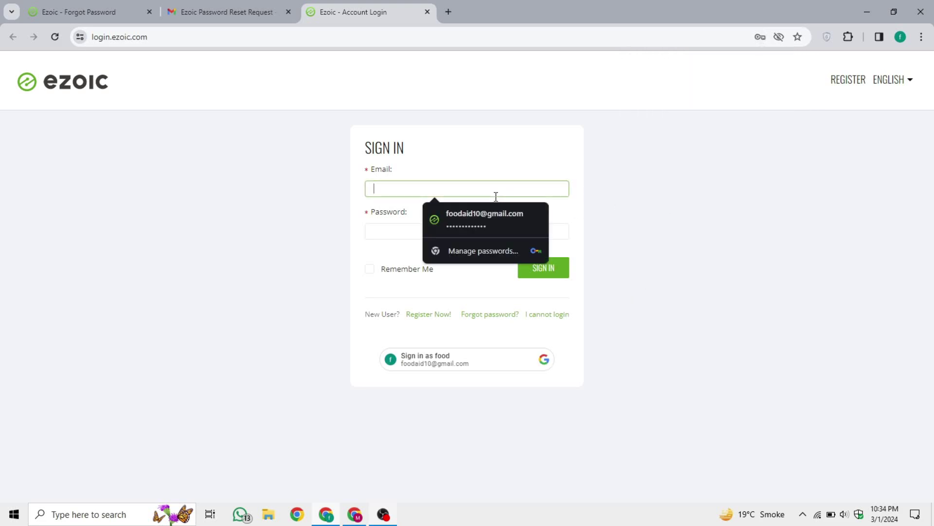
pyautogui.click(482, 220)
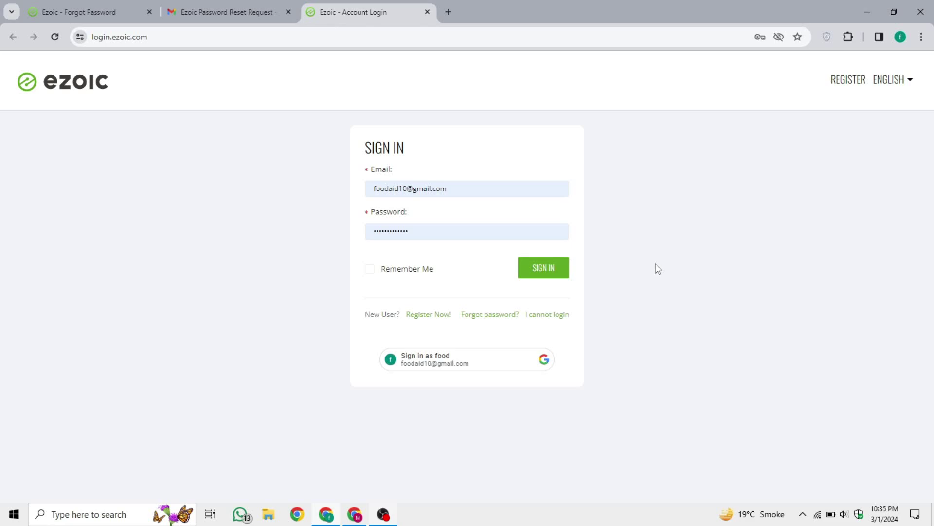
pyautogui.click(544, 268)
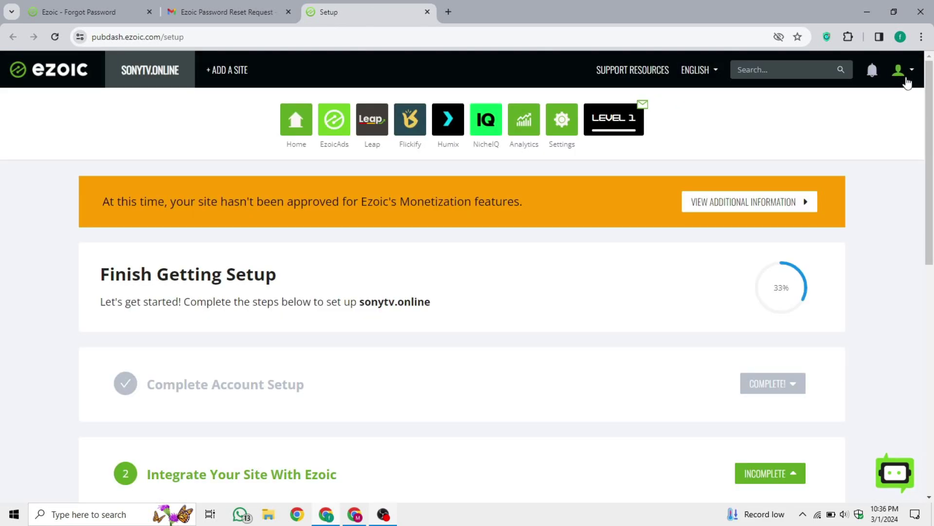
pyautogui.click(907, 79)
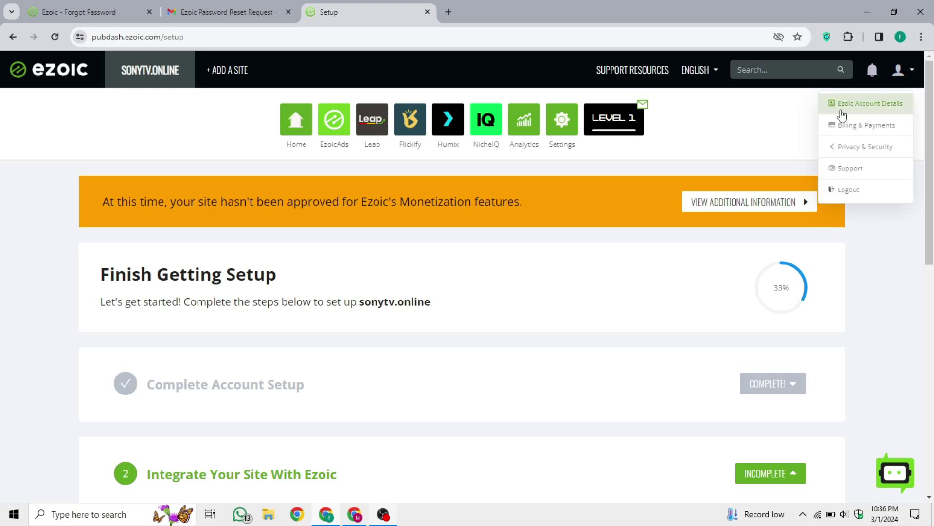
pyautogui.click(879, 106)
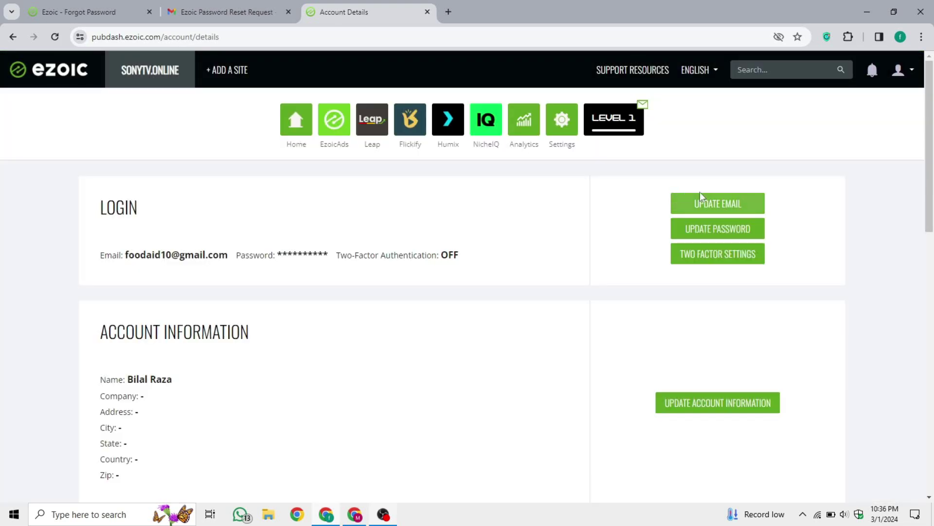
# Open Update Email and delete the old login email from the field
pyautogui.click(733, 209)
pyautogui.click(481, 251)
pyautogui.moveTo(507, 260); pyautogui.dragTo(392, 259)
pyautogui.press('BackSpace')
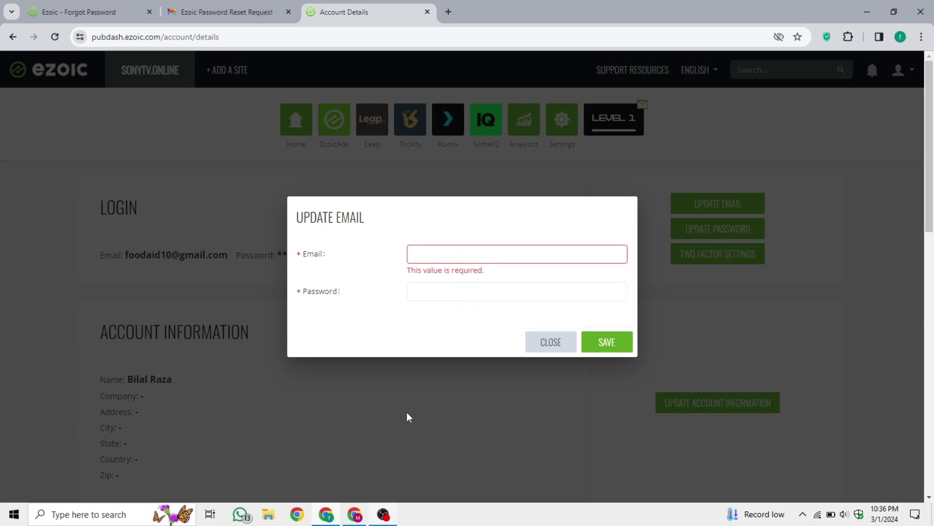
# Copy the new Gmail address from the Google account panel and paste it into the email field
pyautogui.click(356, 514)
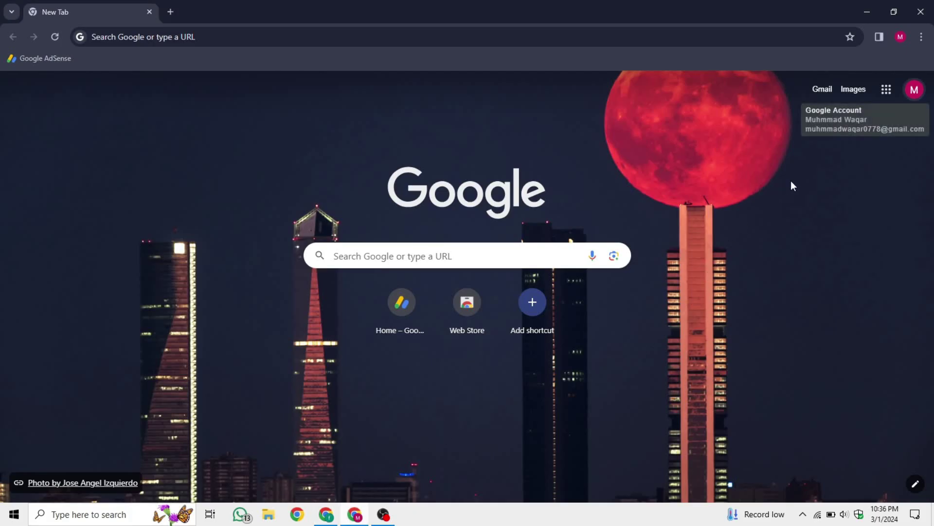
pyautogui.click(912, 91)
pyautogui.tripleClick(832, 122)
pyautogui.tripleClick(819, 128)
pyautogui.hotkey('ctrl', 'c')
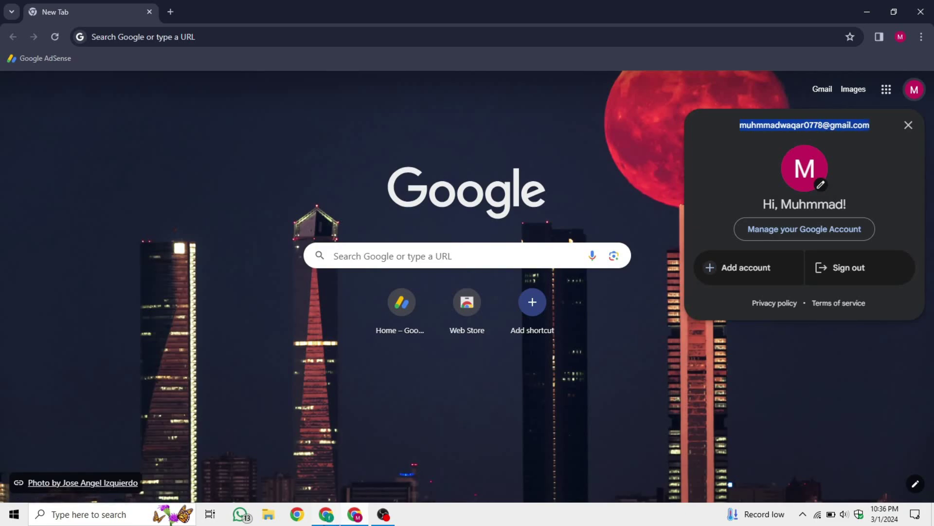
pyautogui.click(326, 514)
pyautogui.click(470, 257)
pyautogui.hotkey('ctrl', 'v')
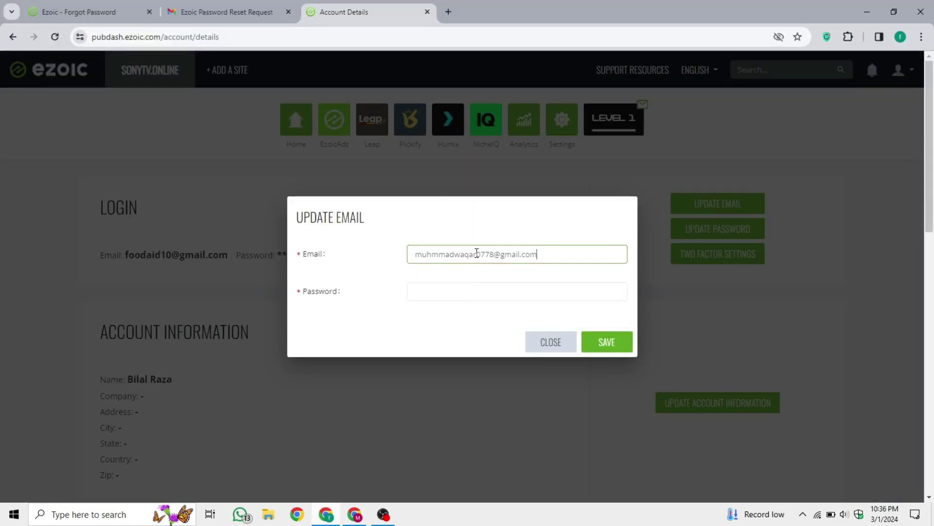
# Autofill the saved password, confirm with the Windows PIN, and save the new login email
pyautogui.click(431, 299)
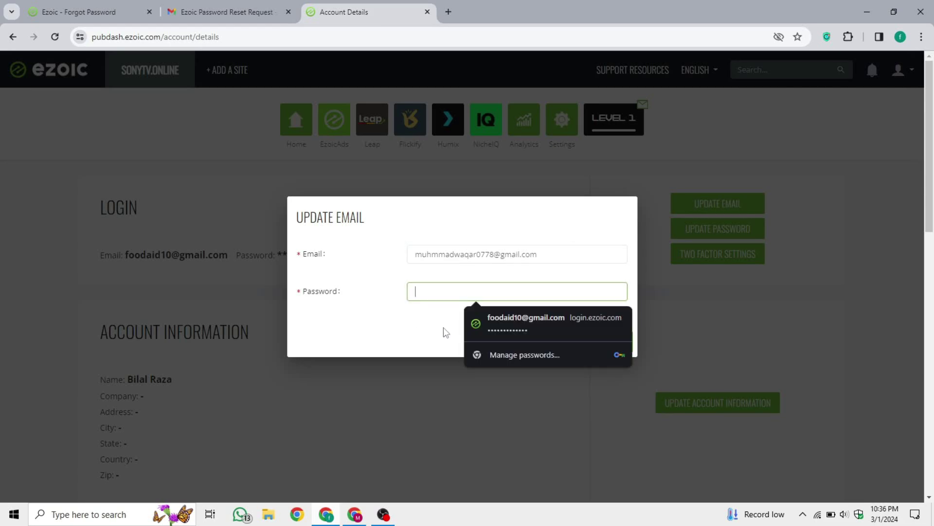
pyautogui.click(502, 317)
pyautogui.write('1234')
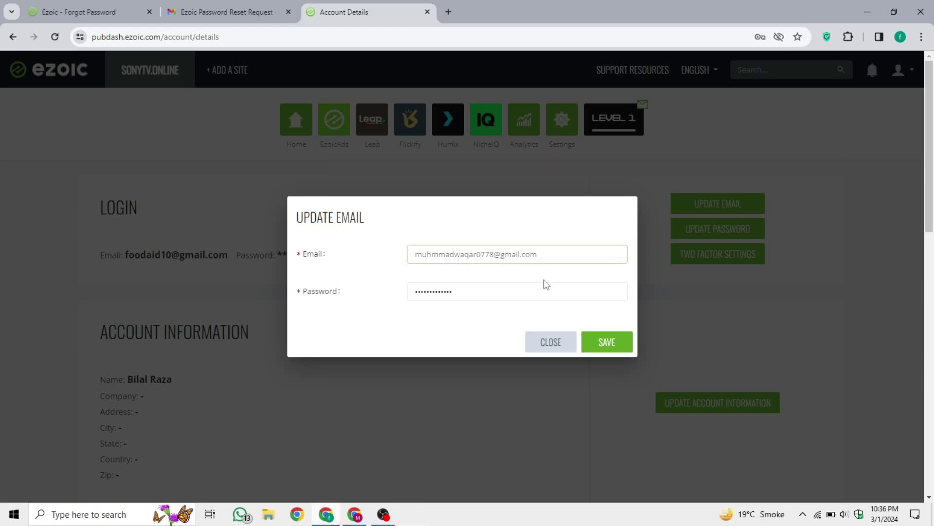
pyautogui.click(605, 344)
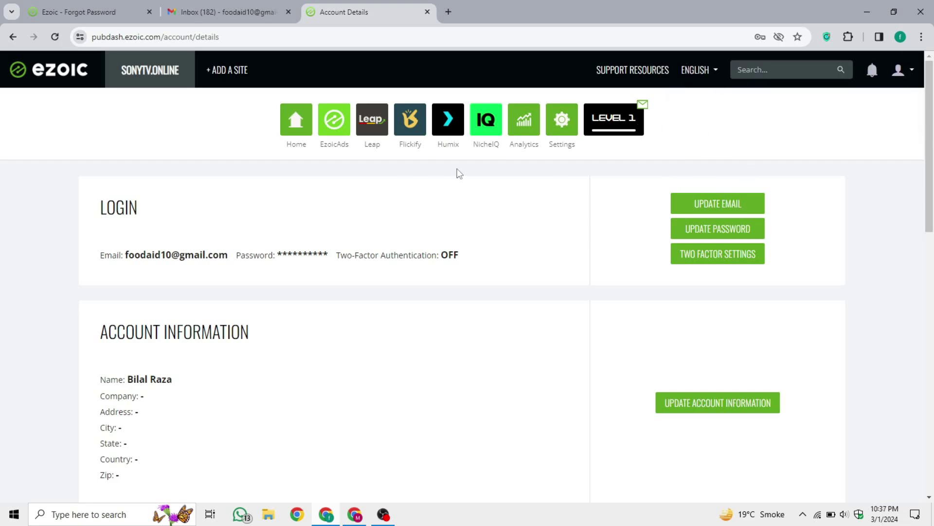
# Open the 'Ezoic: Email Change Verification' message in Gmail and click 'Verify Email Address Change'
pyautogui.click(238, 7)
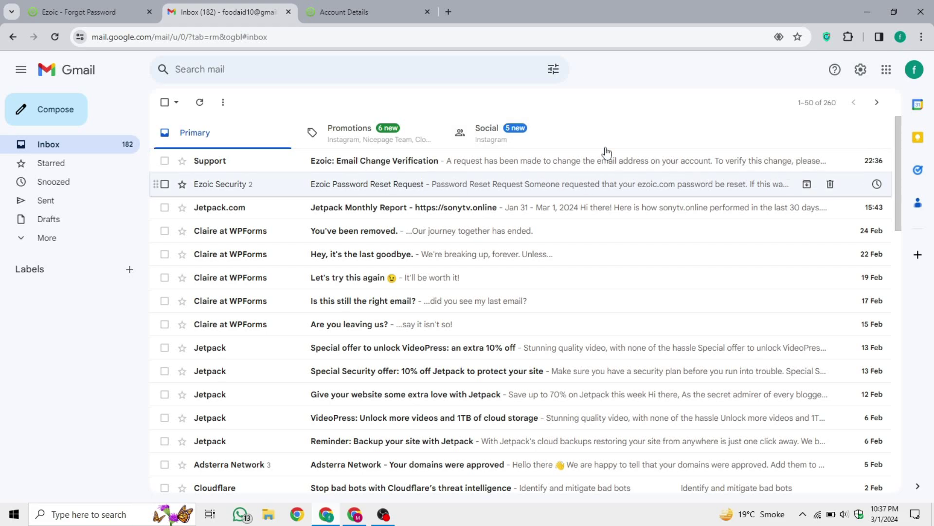
pyautogui.click(427, 168)
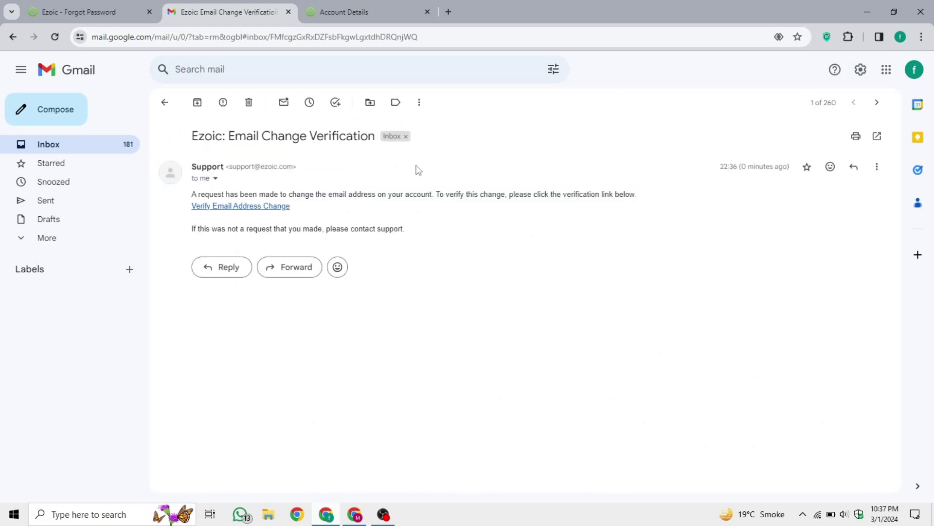
pyautogui.click(258, 207)
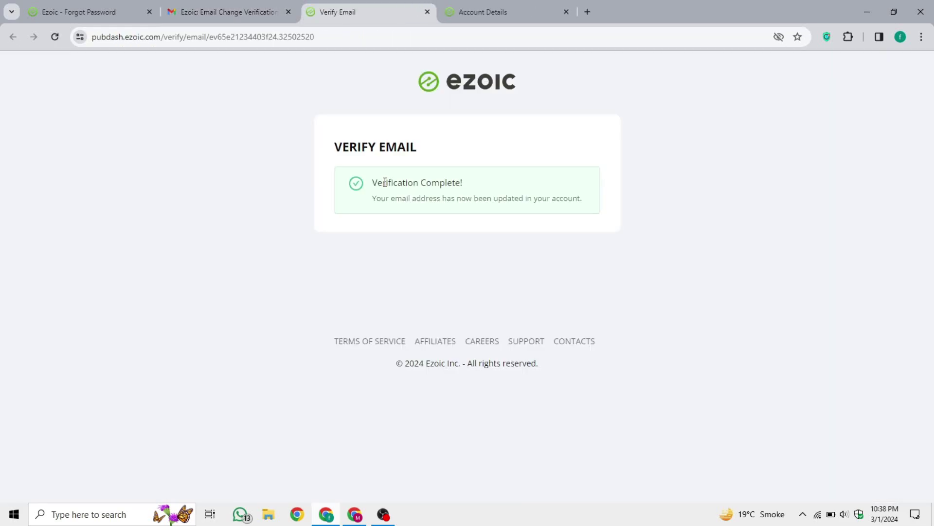
# Check the 'Verification Complete!' message, then close the Verify Email tab
pyautogui.moveTo(370, 185); pyautogui.dragTo(507, 178)
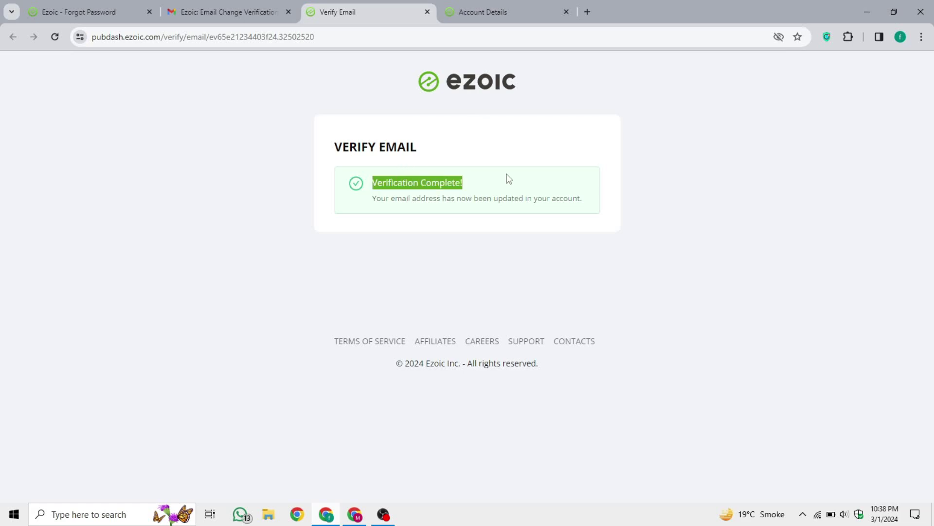
pyautogui.click(510, 189)
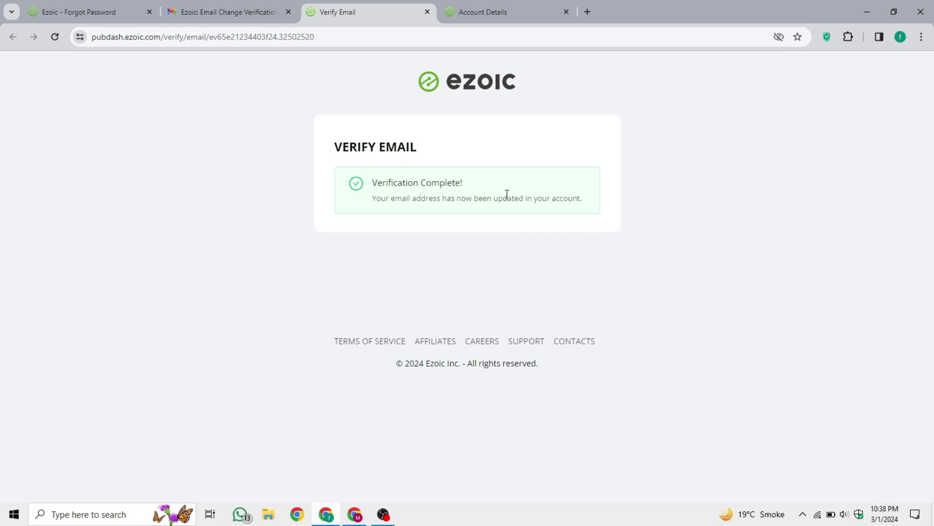
pyautogui.click(427, 12)
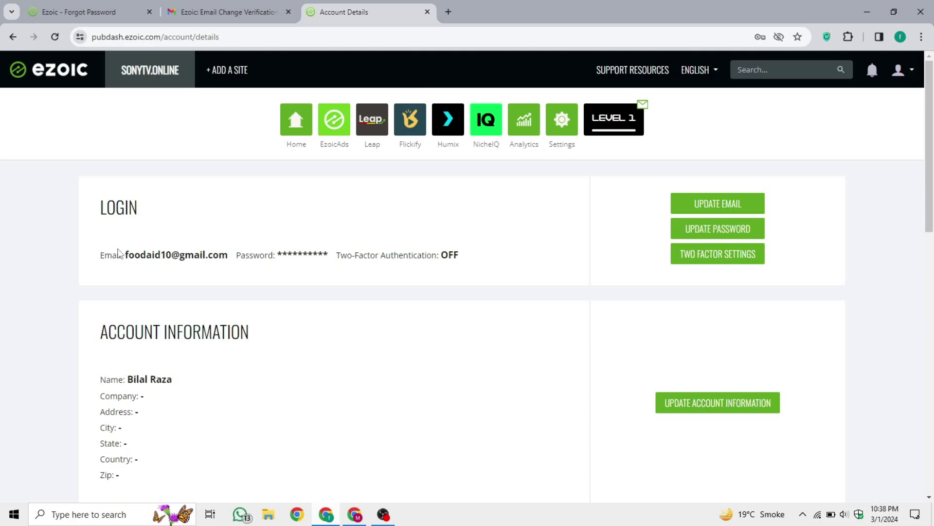
# Reload Account Details to confirm the new Gmail login email, then log out of Ezoic
pyautogui.moveTo(119, 252); pyautogui.dragTo(226, 254)
pyautogui.click(55, 36)
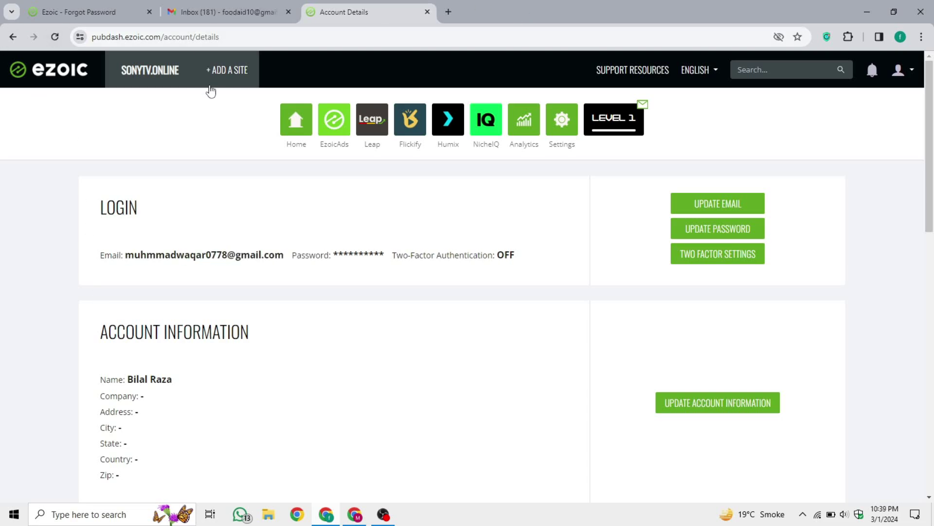
pyautogui.moveTo(125, 255); pyautogui.dragTo(292, 256)
pyautogui.click(291, 258)
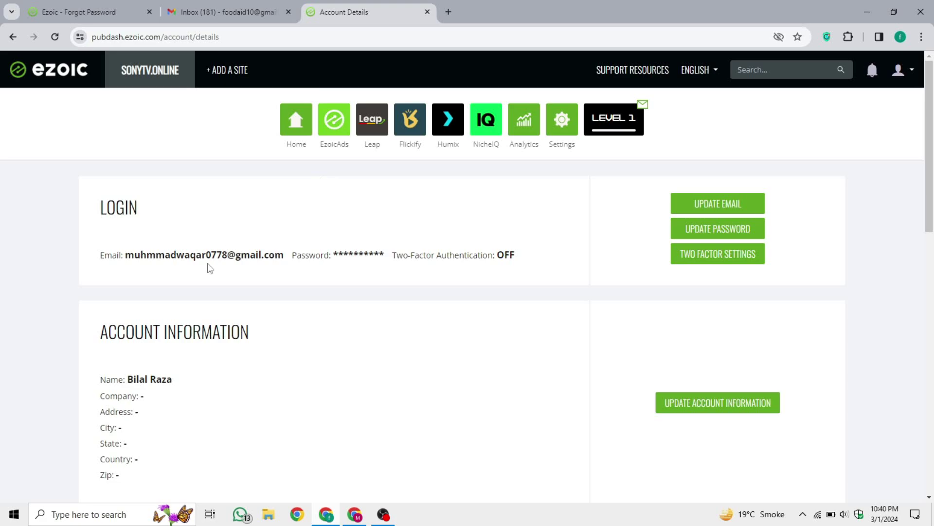
pyautogui.moveTo(132, 257); pyautogui.dragTo(287, 254)
pyautogui.click(615, 238)
pyautogui.click(902, 69)
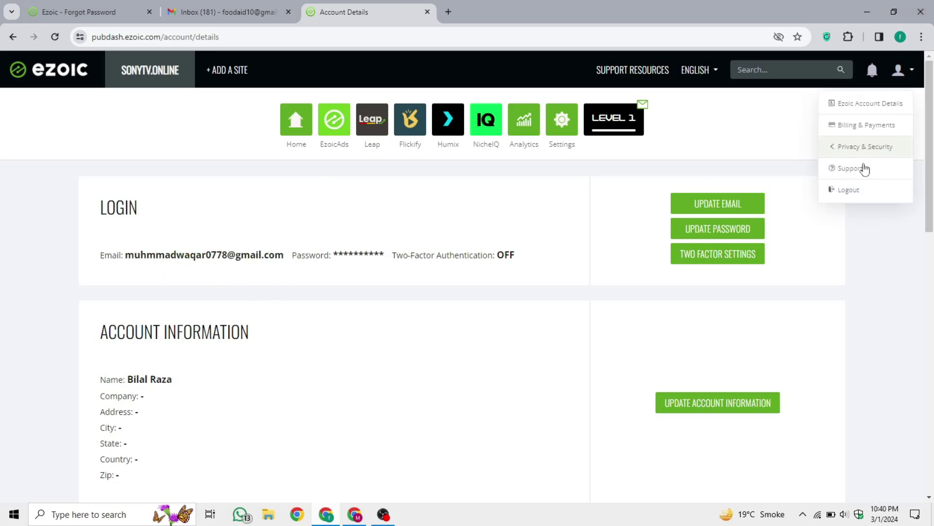
pyautogui.click(851, 188)
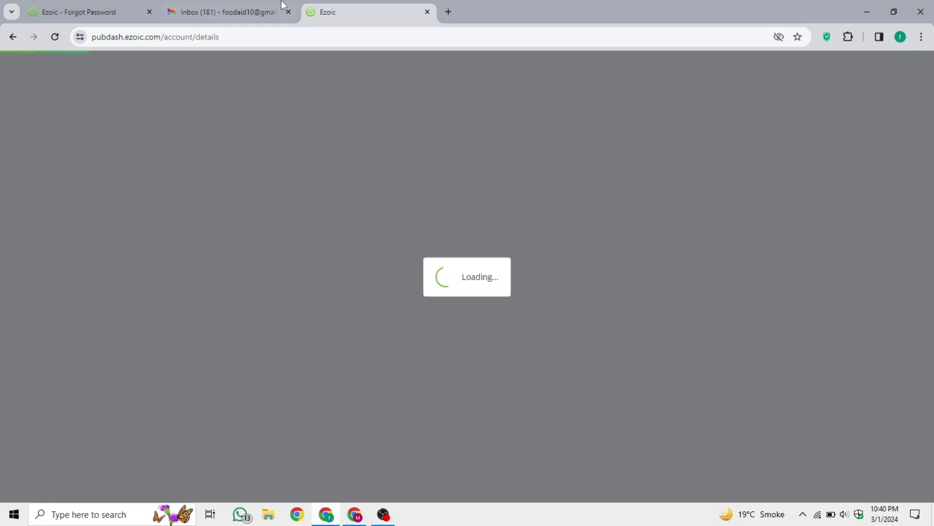
# Copy the new Gmail address from the Google account panel in the Gmail inbox
pyautogui.click(283, 2)
pyautogui.click(402, 2)
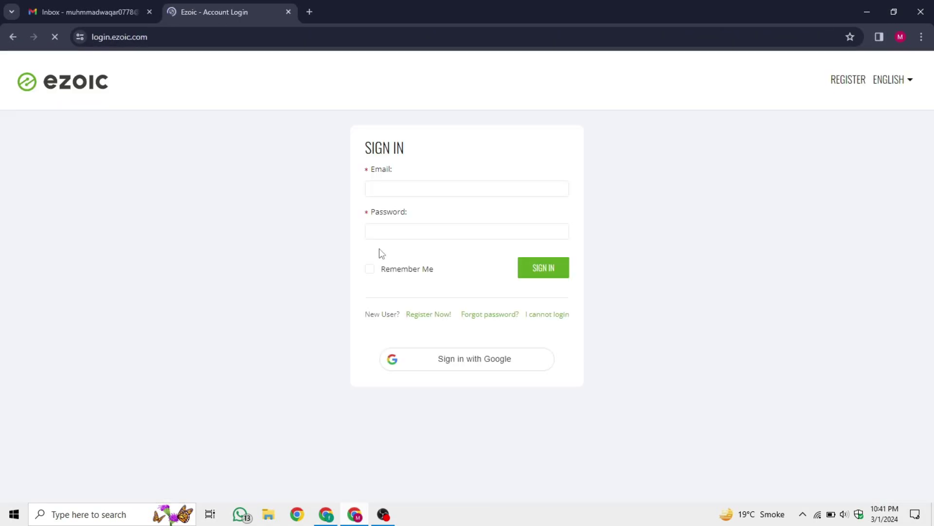
pyautogui.click(421, 185)
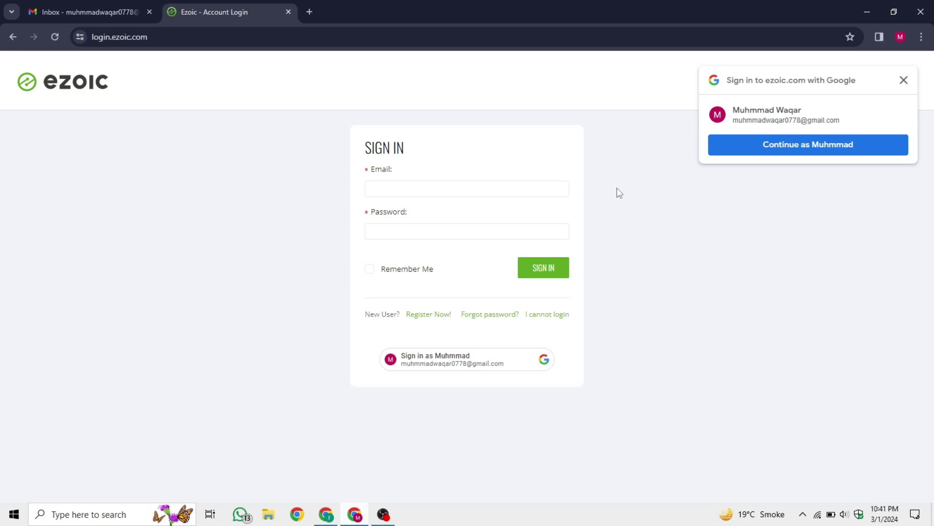
pyautogui.click(903, 81)
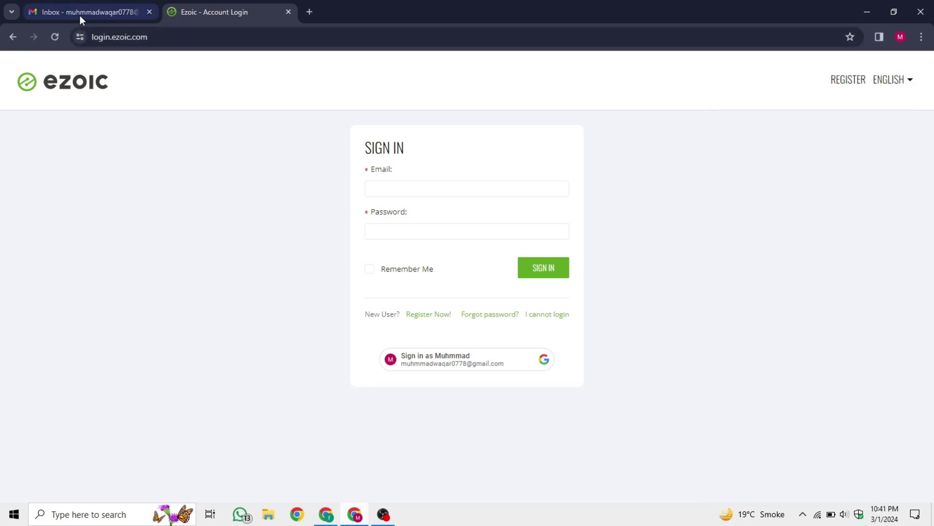
pyautogui.click(80, 14)
pyautogui.click(914, 69)
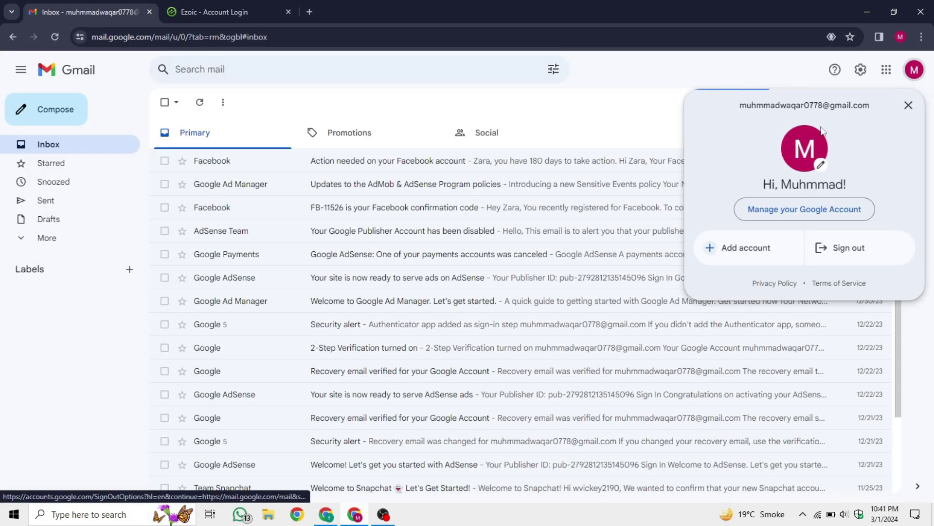
pyautogui.tripleClick(803, 105)
pyautogui.hotkey('ctrl', 'c')
# Sign in to Ezoic with the pasted new Gmail address and the account password
pyautogui.click(288, 5)
pyautogui.click(443, 190)
pyautogui.hotkey('ctrl', 'v')
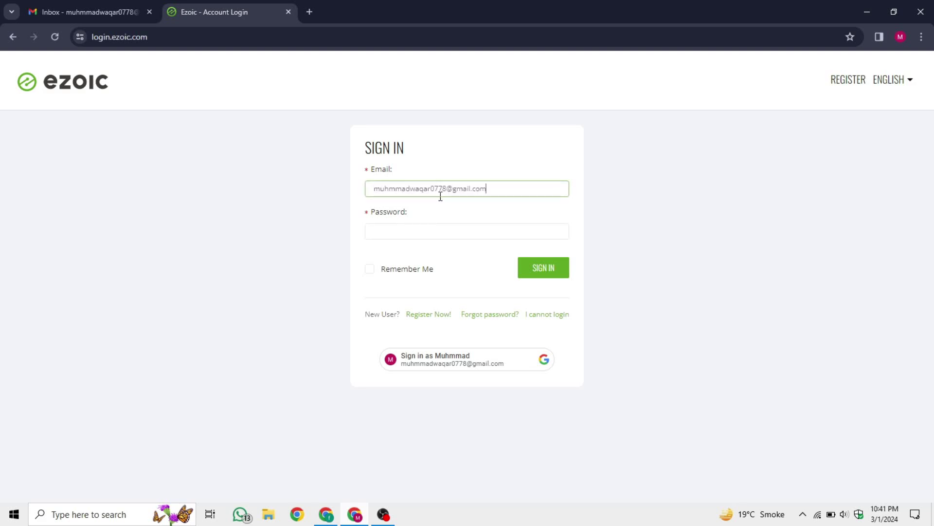
pyautogui.click(403, 232)
pyautogui.write('****')
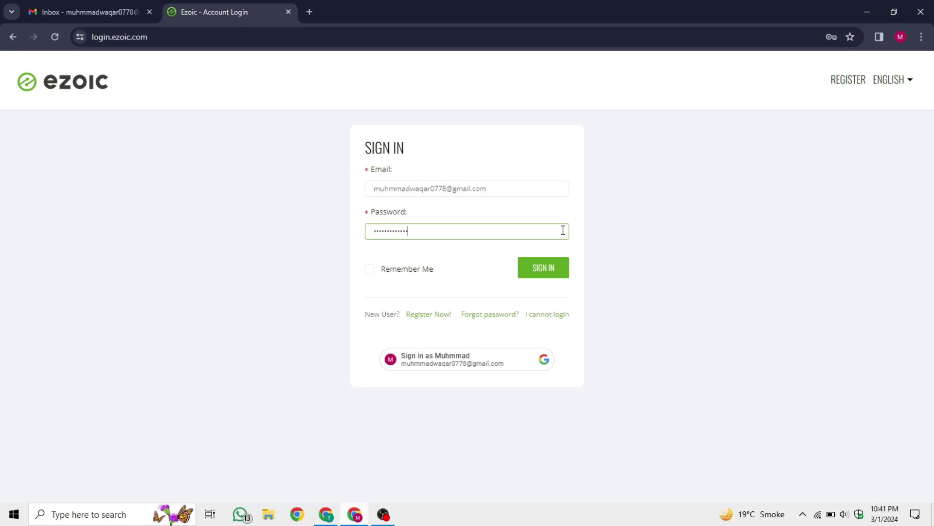
pyautogui.click(542, 268)
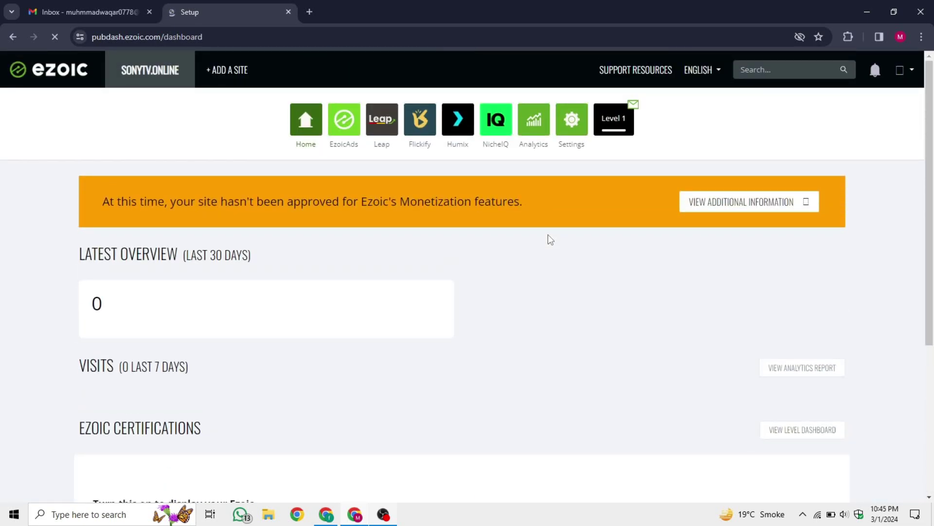
# Open the Ezoic Account Details page from the dashboard's profile menu
pyautogui.click(906, 72)
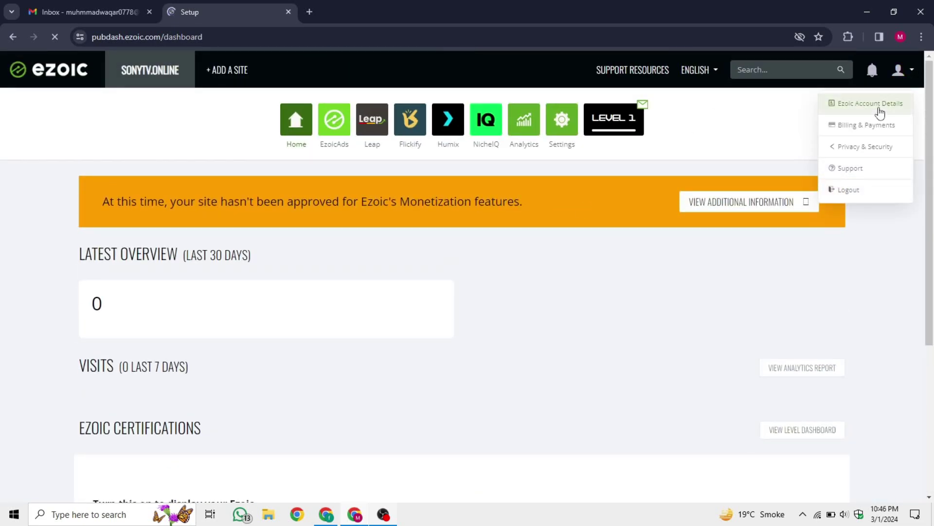
pyautogui.click(881, 112)
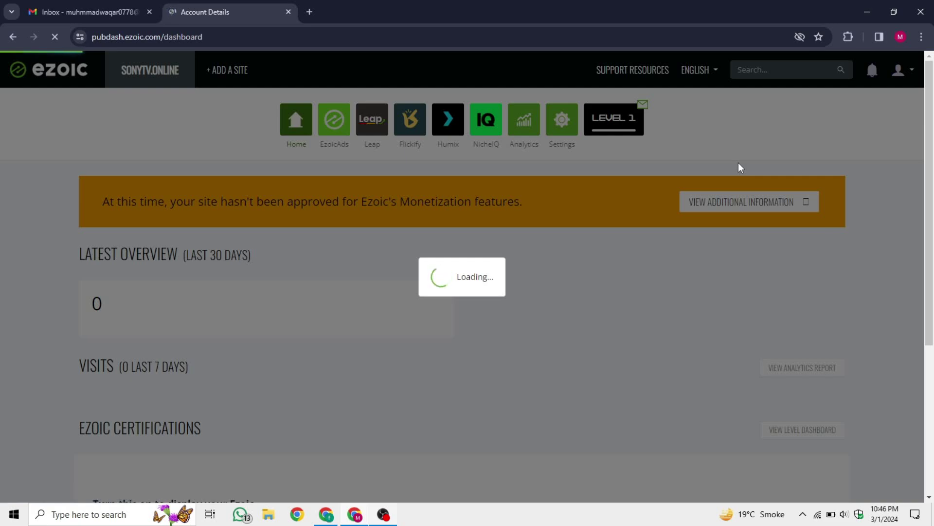